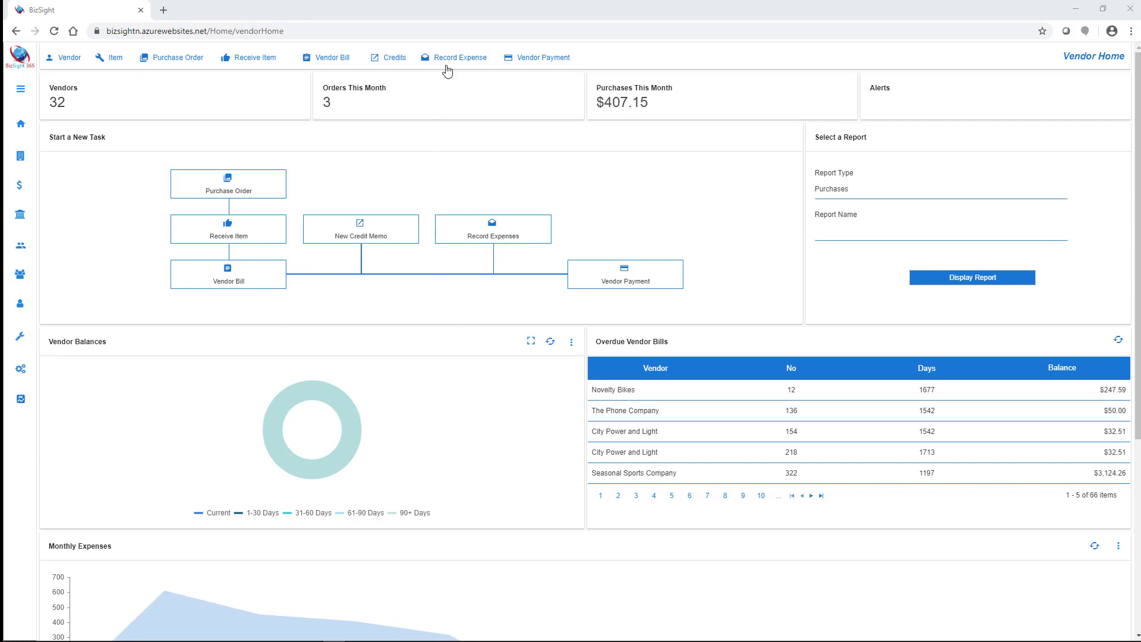
# - Start a credit card charge for All Seasons Sports Supply, paid from Other Credit cards, using product lines
pyautogui.click(490, 237)
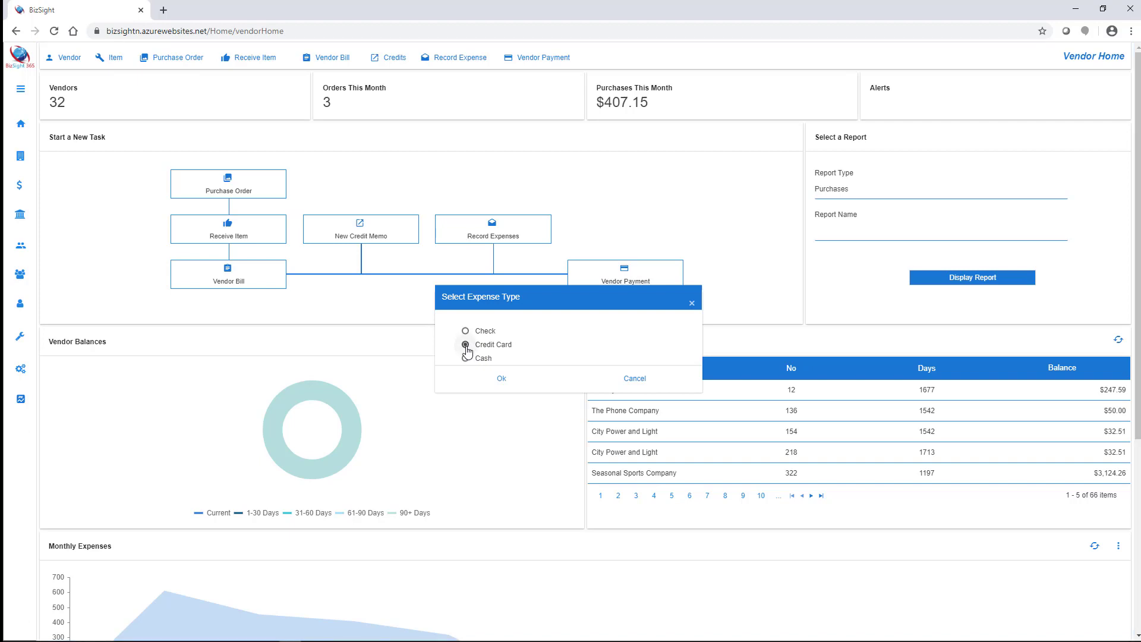
pyautogui.click(502, 379)
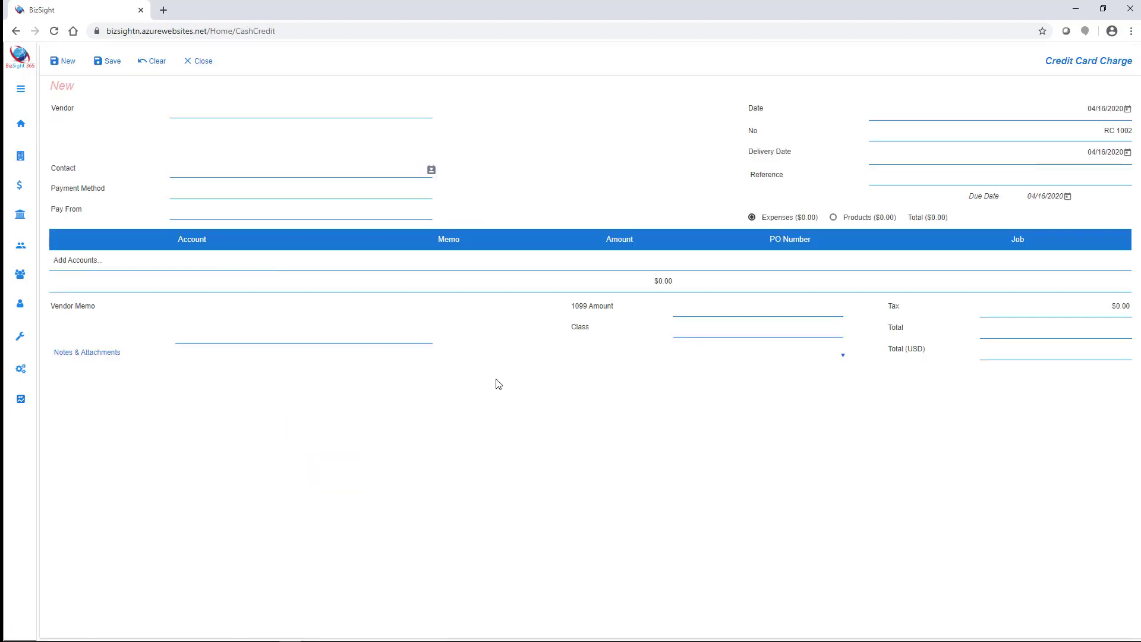
pyautogui.click(214, 115)
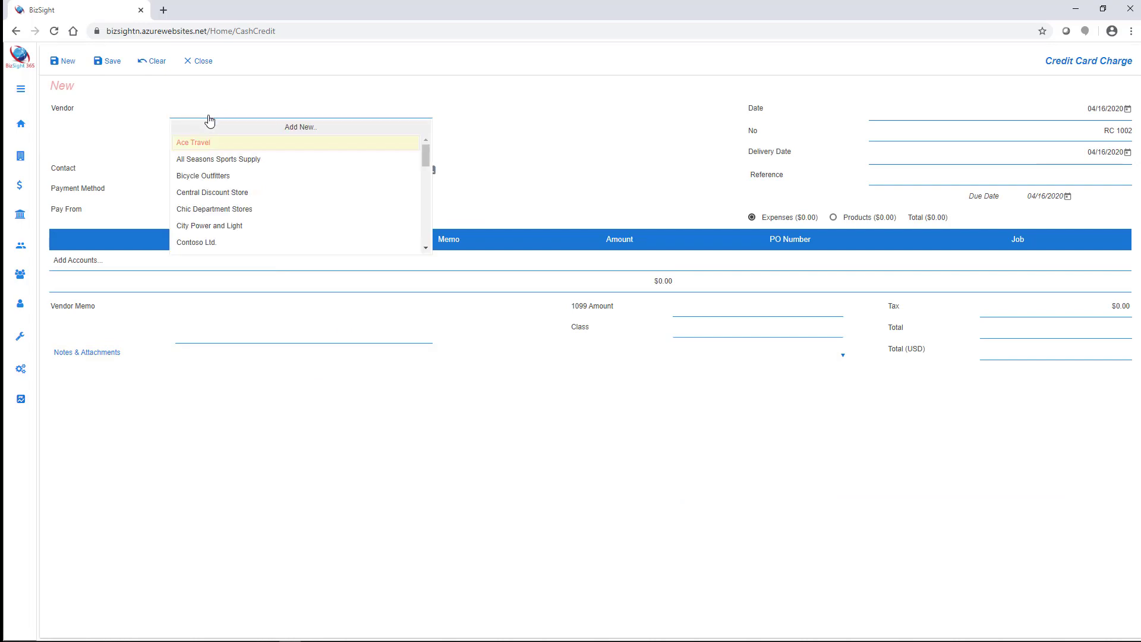
pyautogui.click(211, 155)
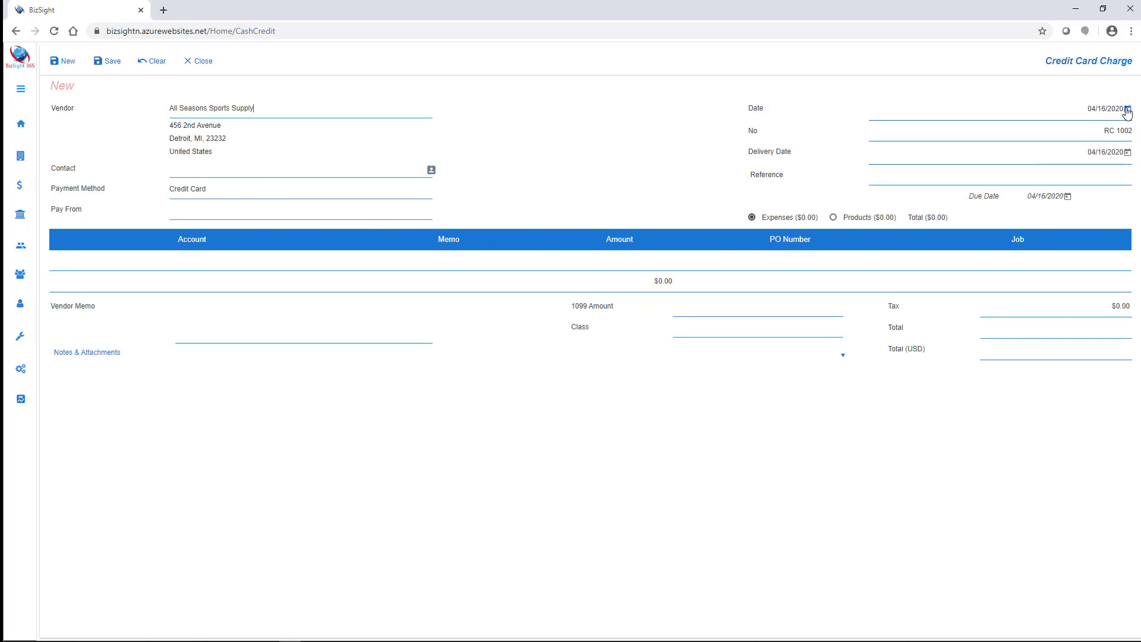
pyautogui.click(224, 214)
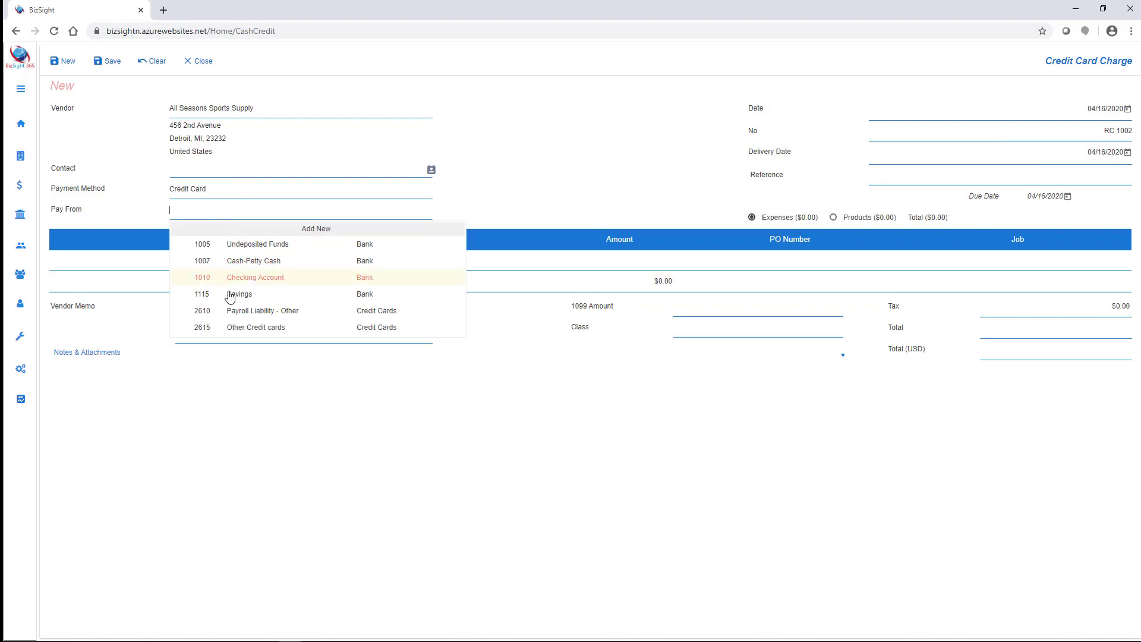
pyautogui.click(236, 331)
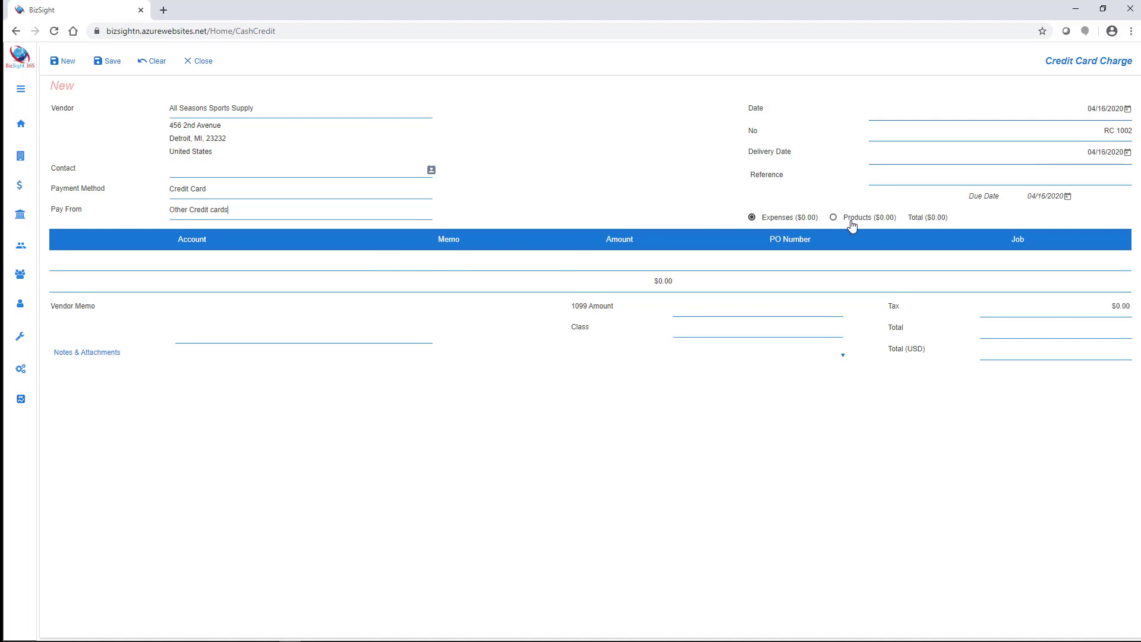
pyautogui.click(833, 218)
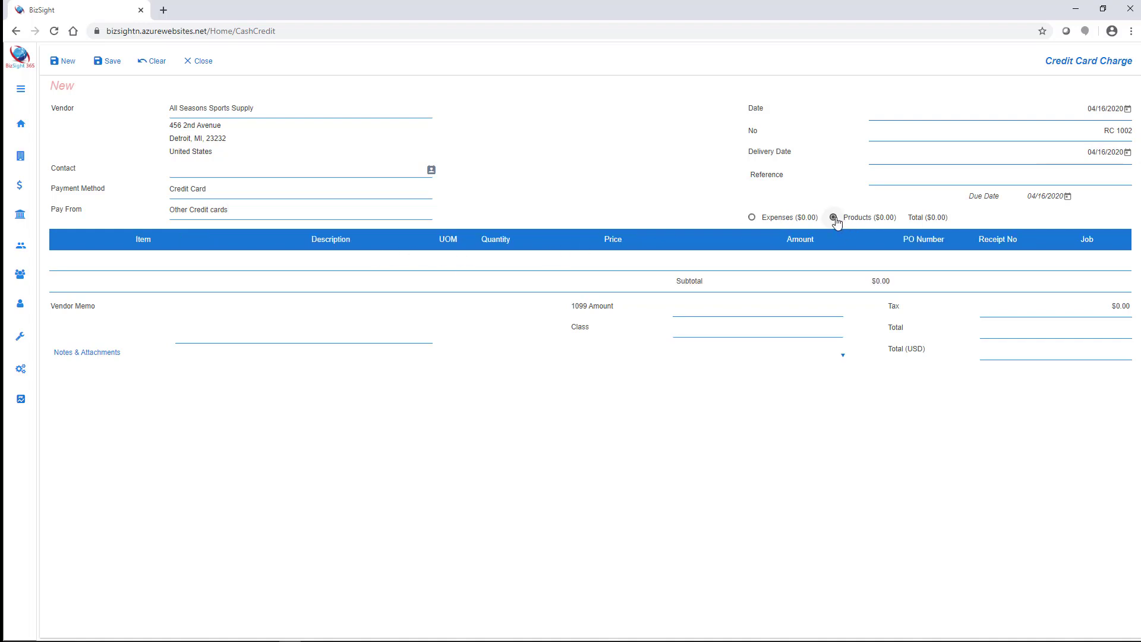
# - Add Basketball as the first product line with quantity 5
pyautogui.click(151, 271)
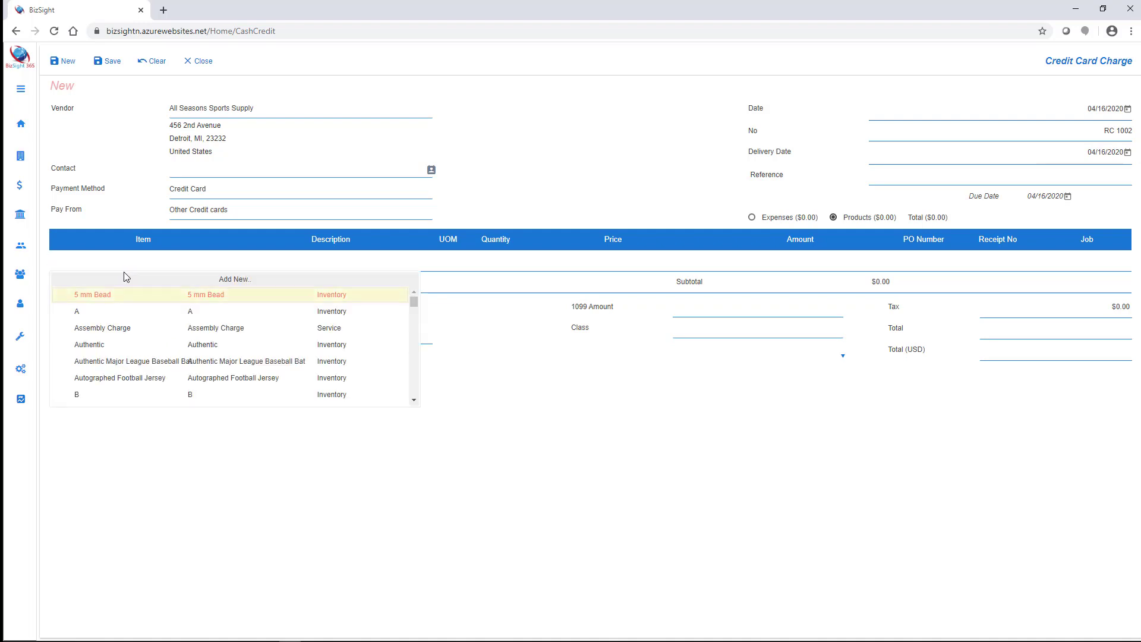
pyautogui.scroll(-1, 116, 339)
pyautogui.scroll(-2, 116, 340)
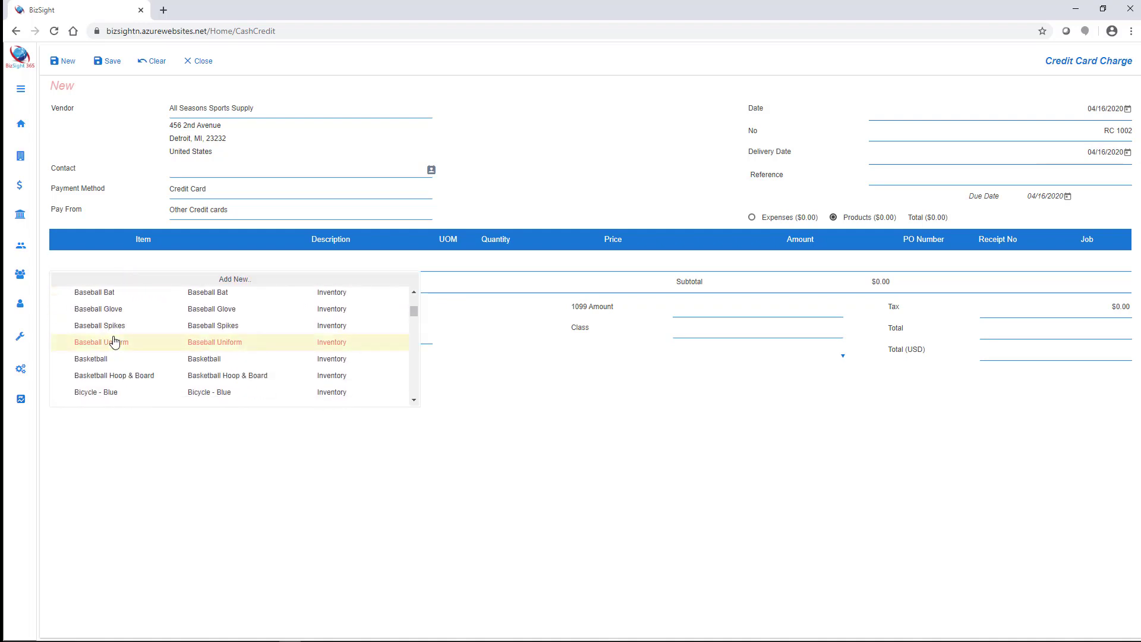
pyautogui.click(115, 363)
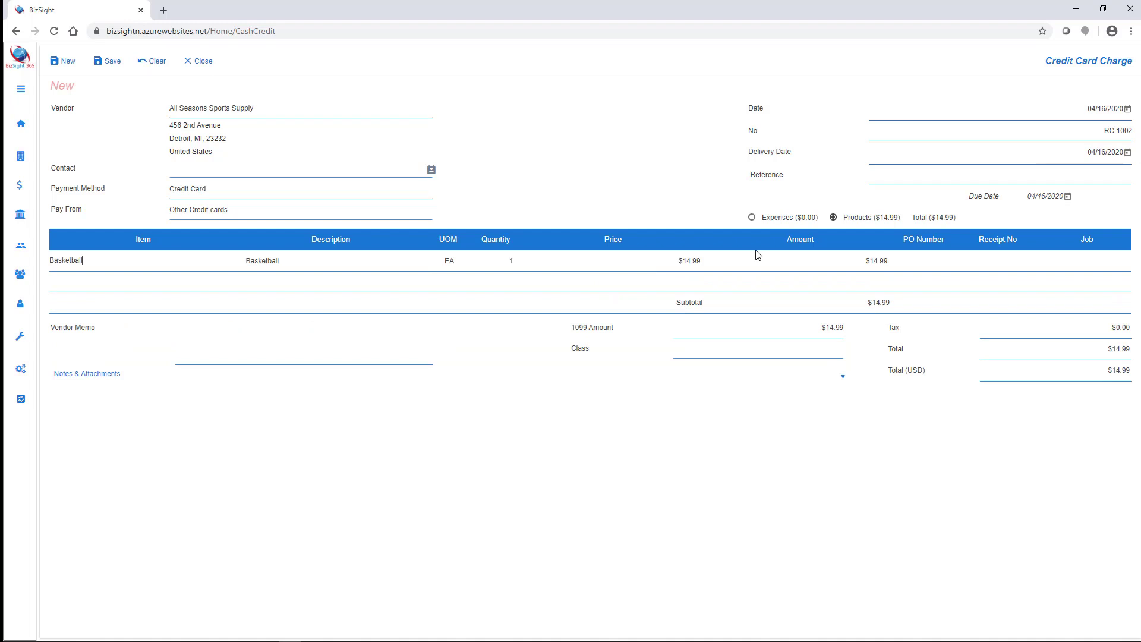
pyautogui.click(512, 265)
pyautogui.write('5')
pyautogui.press('Tab')
# - Add Brakes as the second product line
pyautogui.click(95, 286)
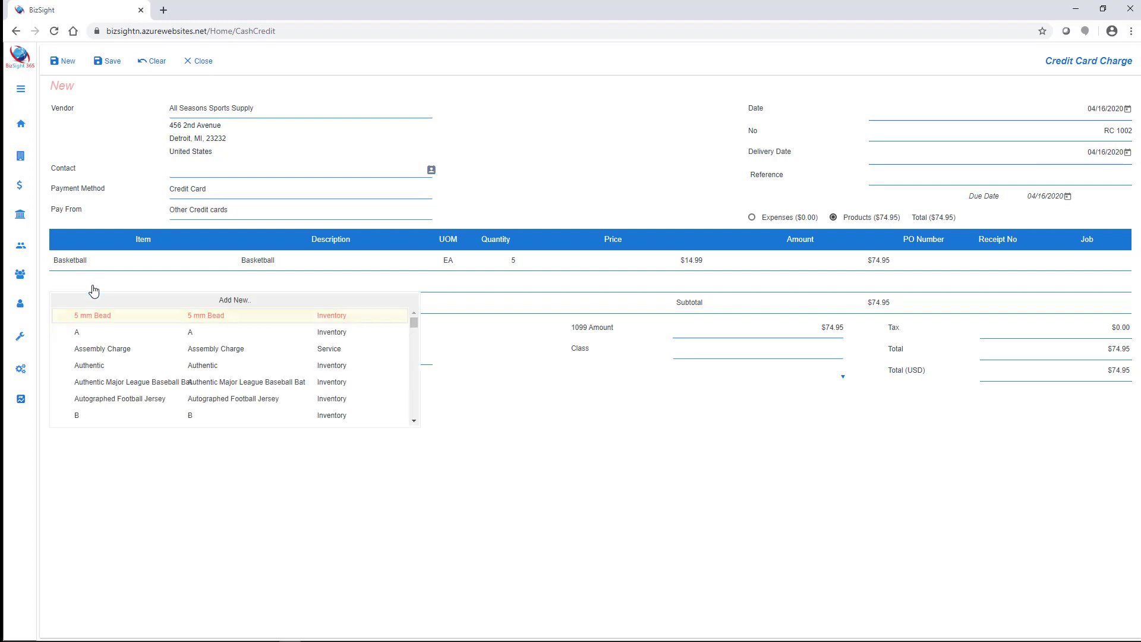
pyautogui.scroll(-2, 116, 359)
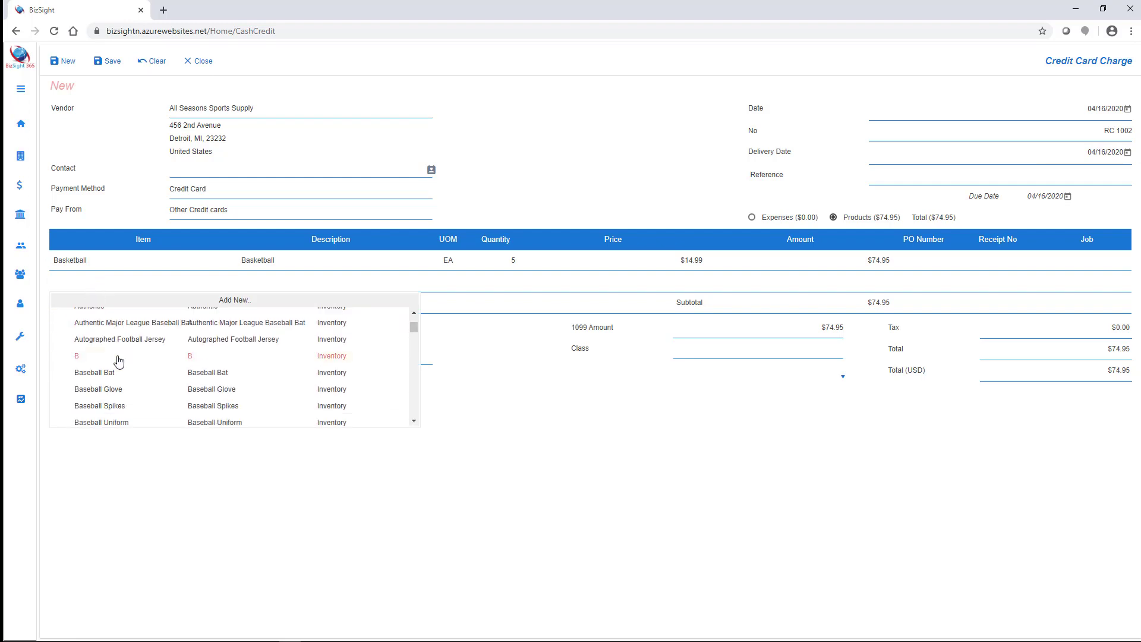
pyautogui.scroll(-2, 117, 360)
pyautogui.scroll(-2, 119, 366)
pyautogui.scroll(-1, 118, 367)
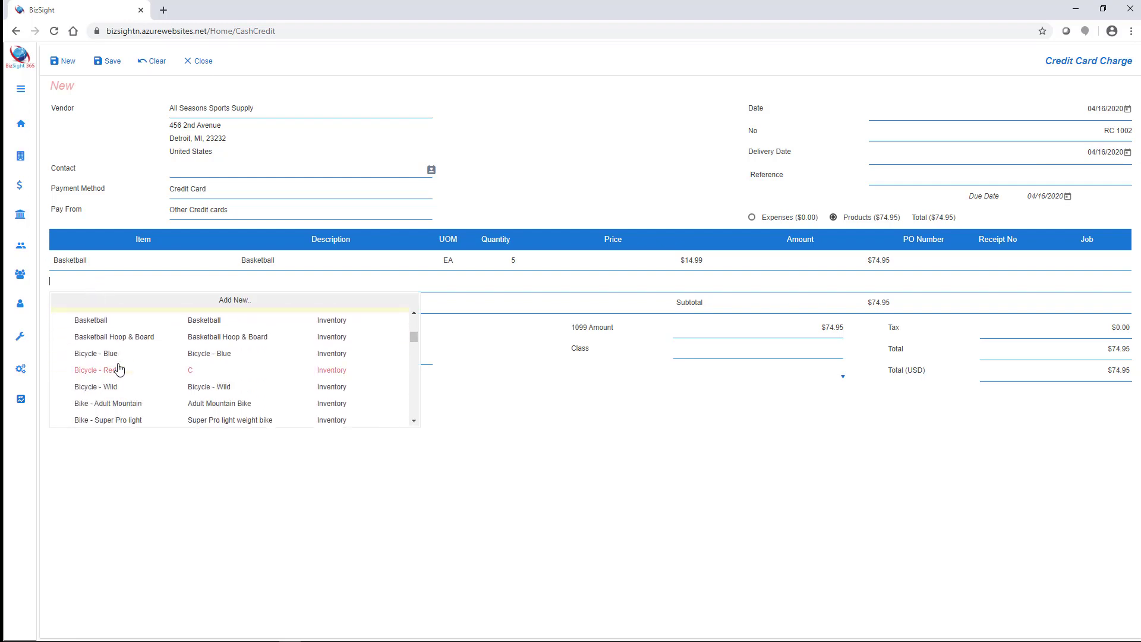
pyautogui.scroll(-2, 119, 369)
pyautogui.scroll(-1, 119, 370)
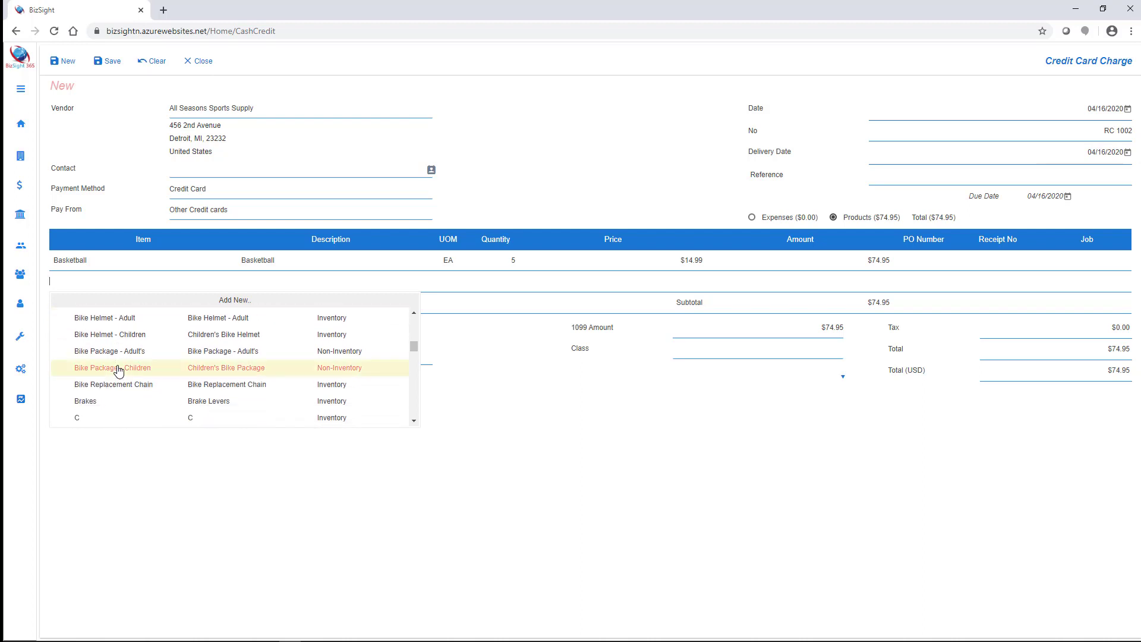
pyautogui.scroll(-1, 117, 363)
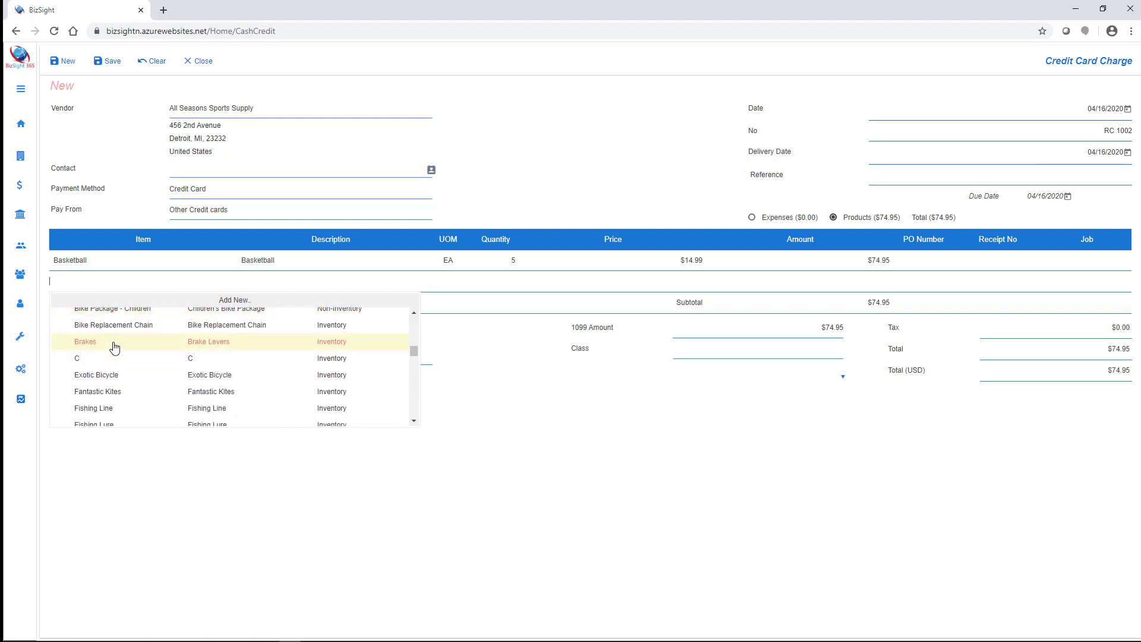
pyautogui.click(115, 347)
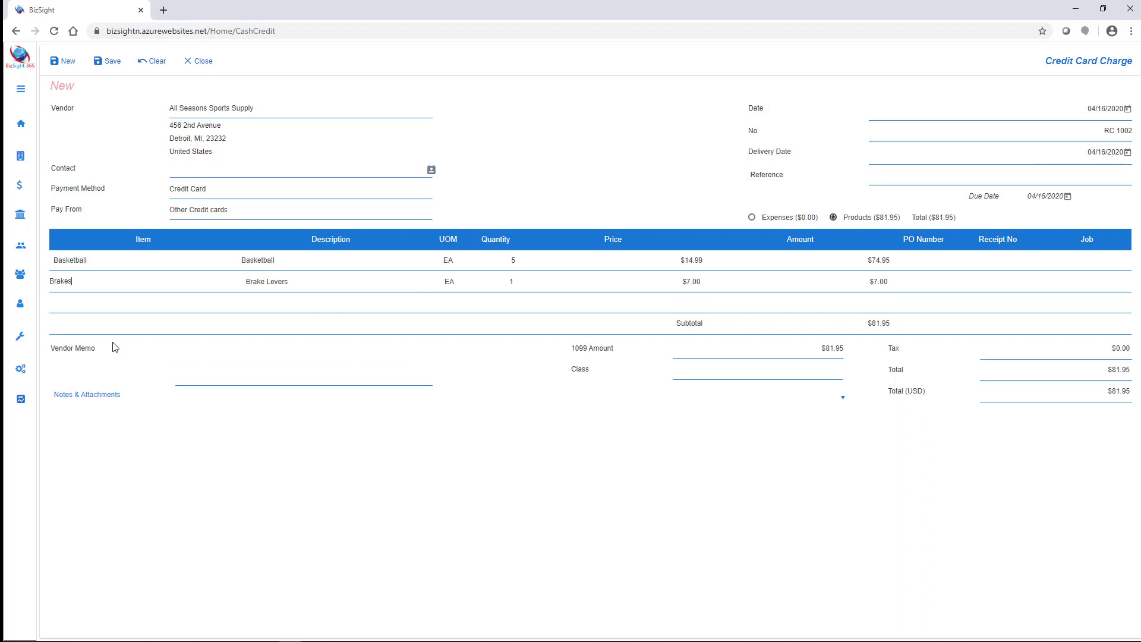
# - Add 25 units of 5 mm Bead and an Assembly Charge line
pyautogui.click(64, 313)
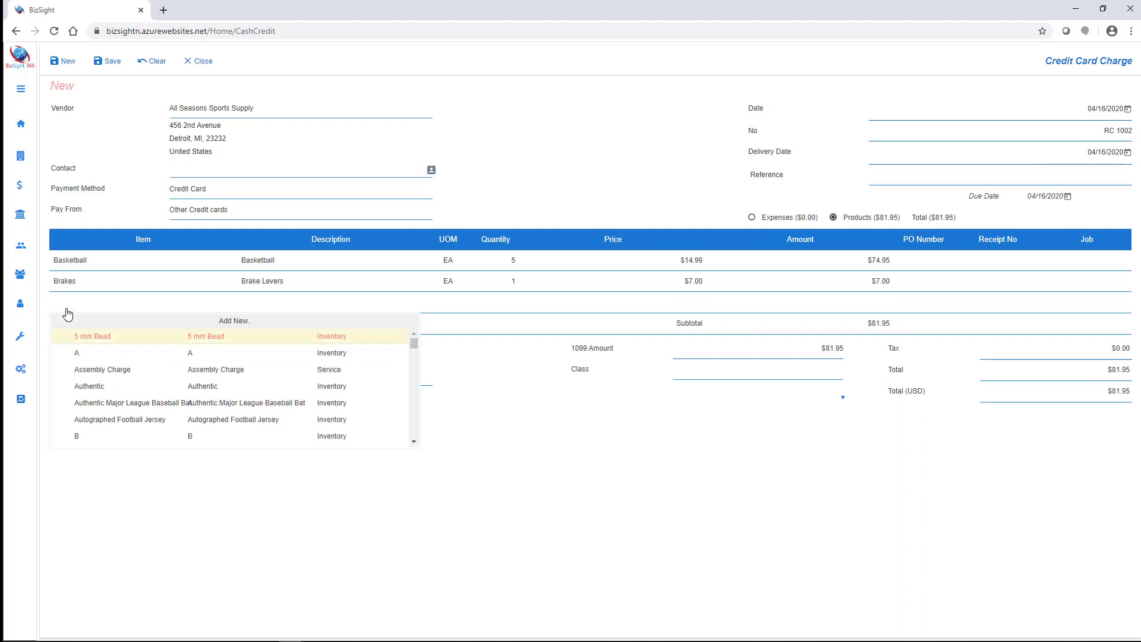
pyautogui.click(91, 337)
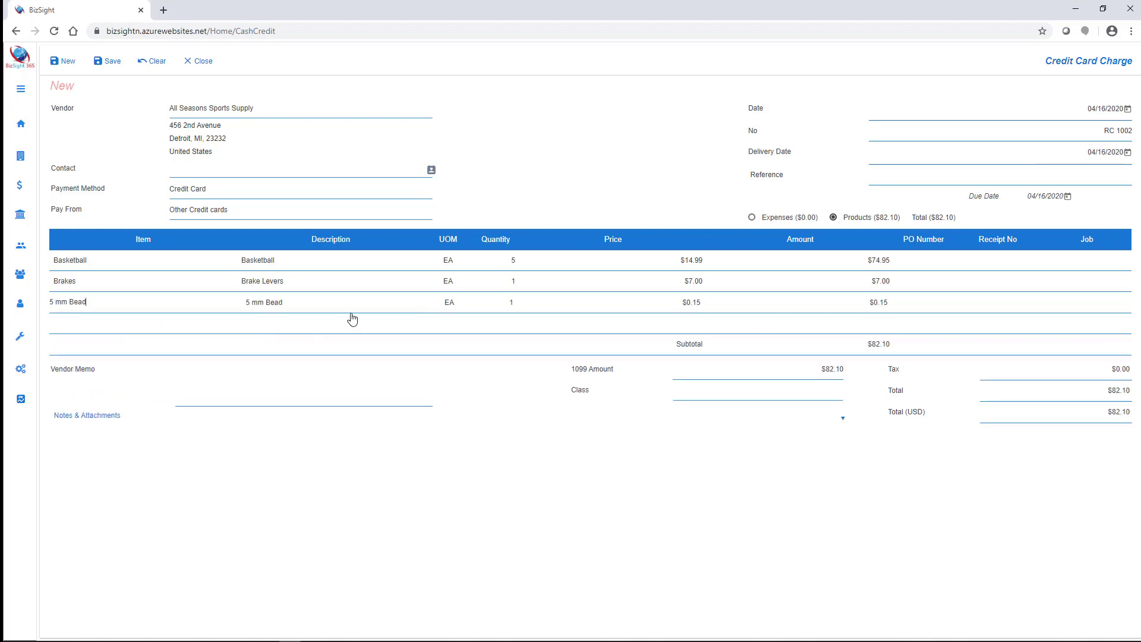
pyautogui.click(509, 306)
pyautogui.write('25')
pyautogui.click(71, 331)
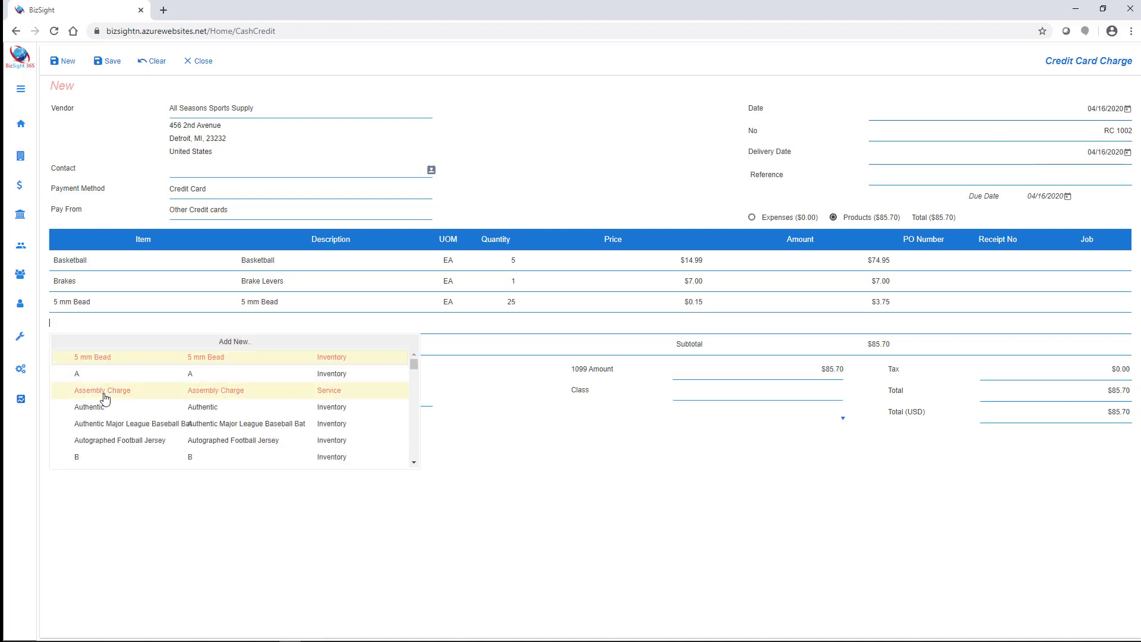
pyautogui.click(99, 391)
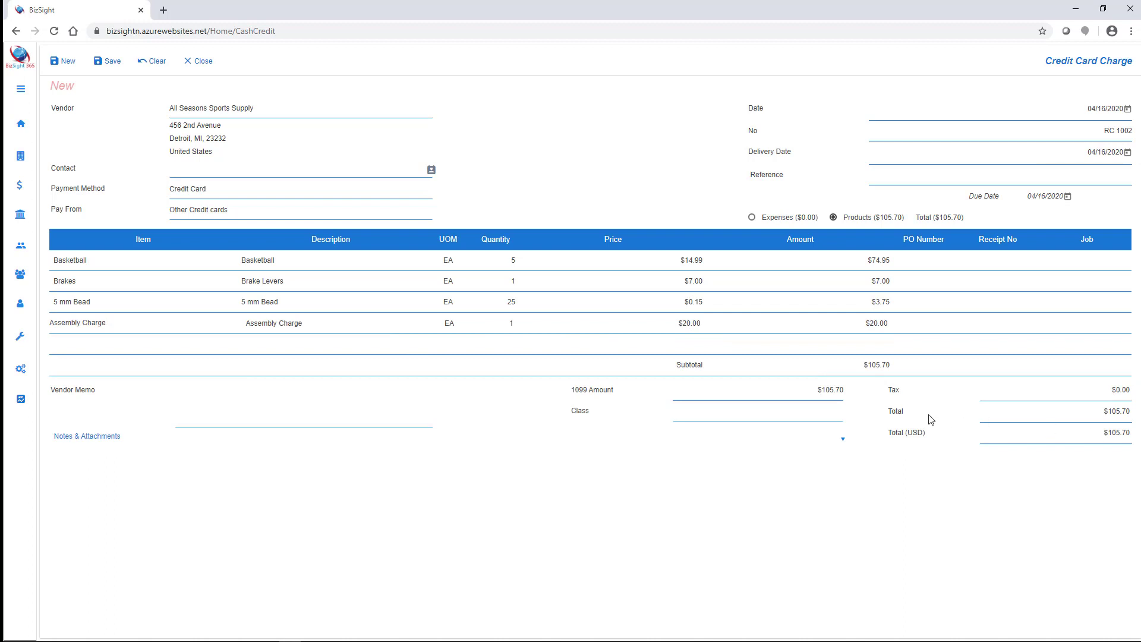
# - Save and close the $105.70 credit card charge RC 1002
pyautogui.click(102, 68)
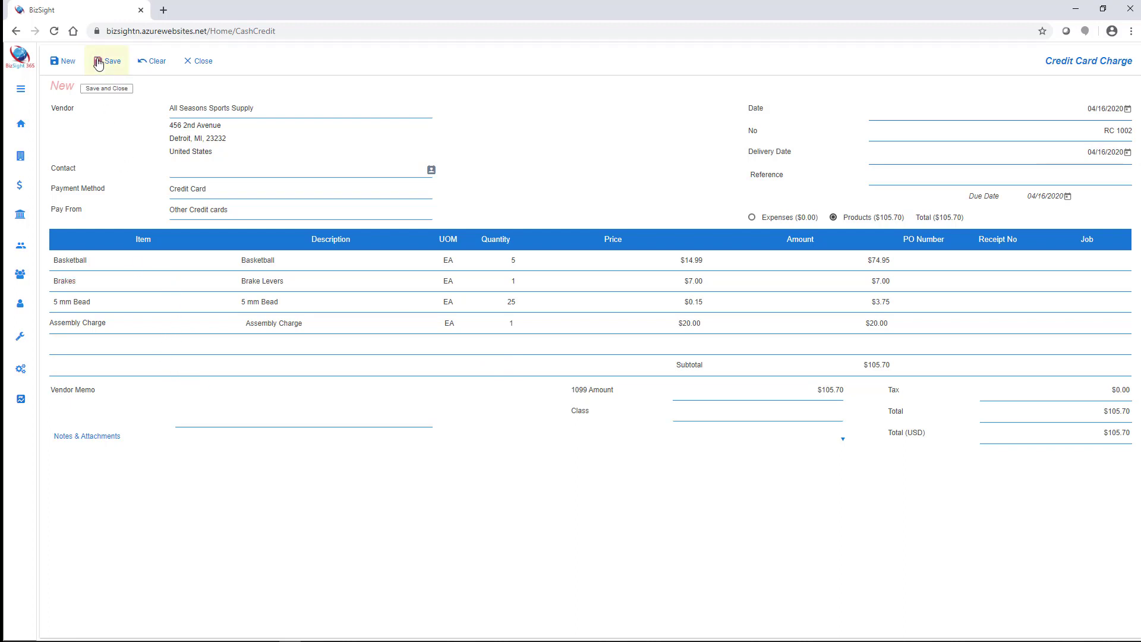
pyautogui.click(109, 65)
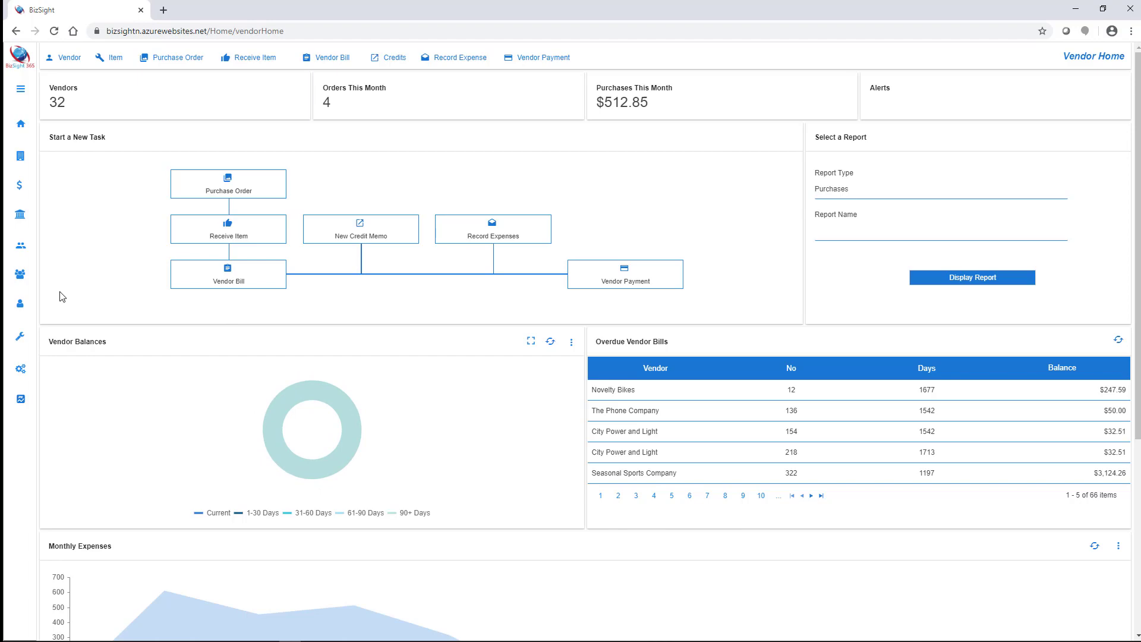
pyautogui.moveTo(20, 303)
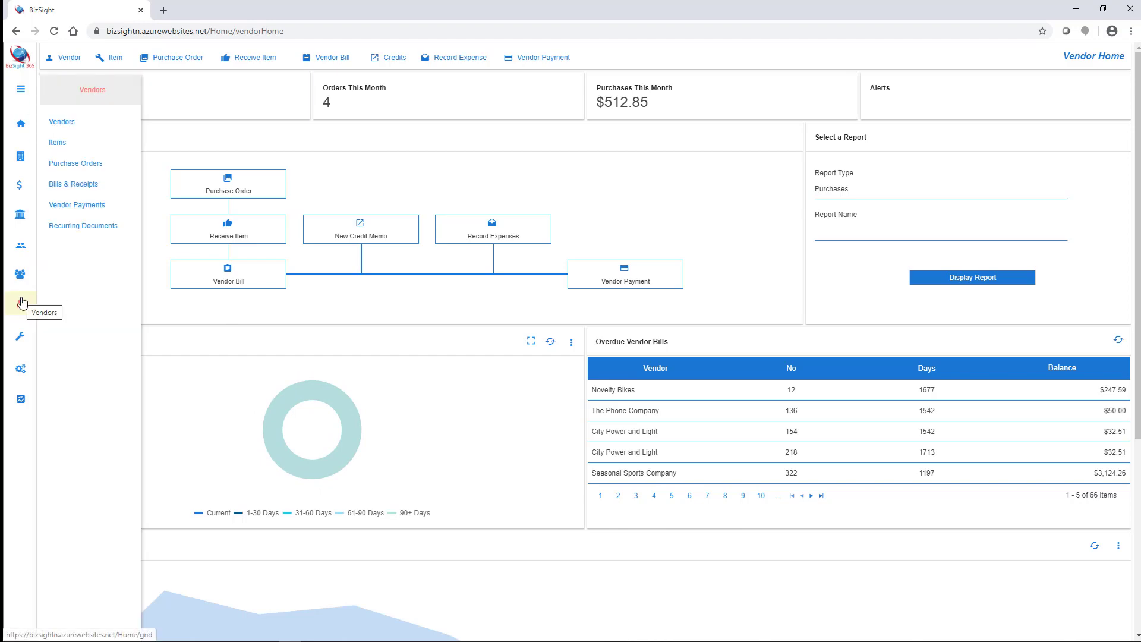
# - Open RC 1002 from Bills & Receipts, check its product lines, and close it
pyautogui.click(72, 194)
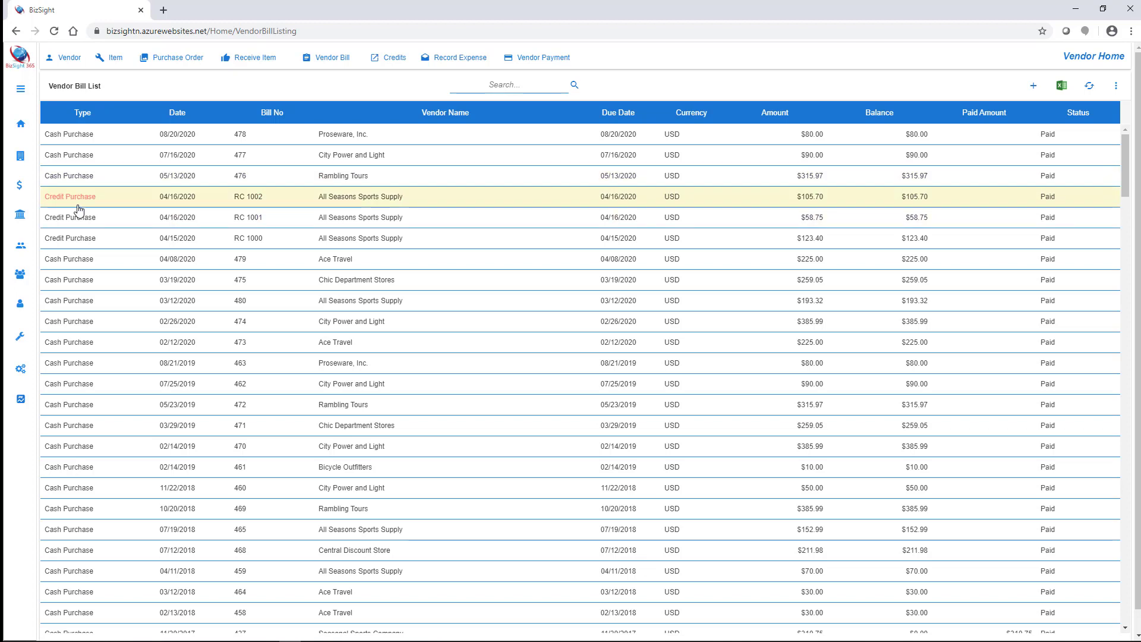
pyautogui.click(182, 201)
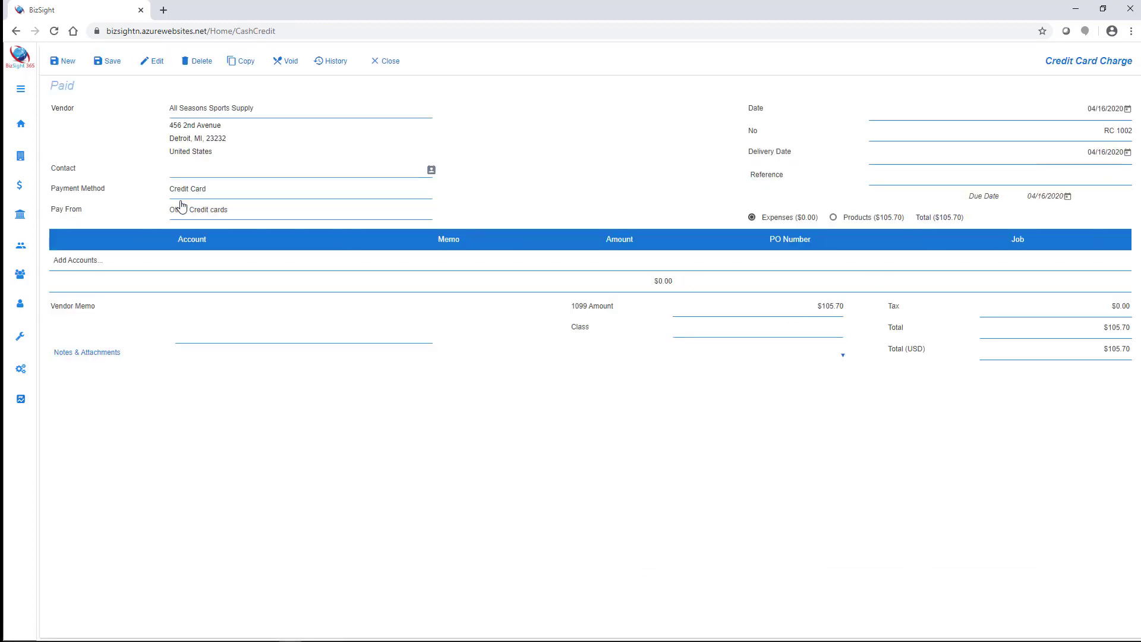
pyautogui.click(834, 217)
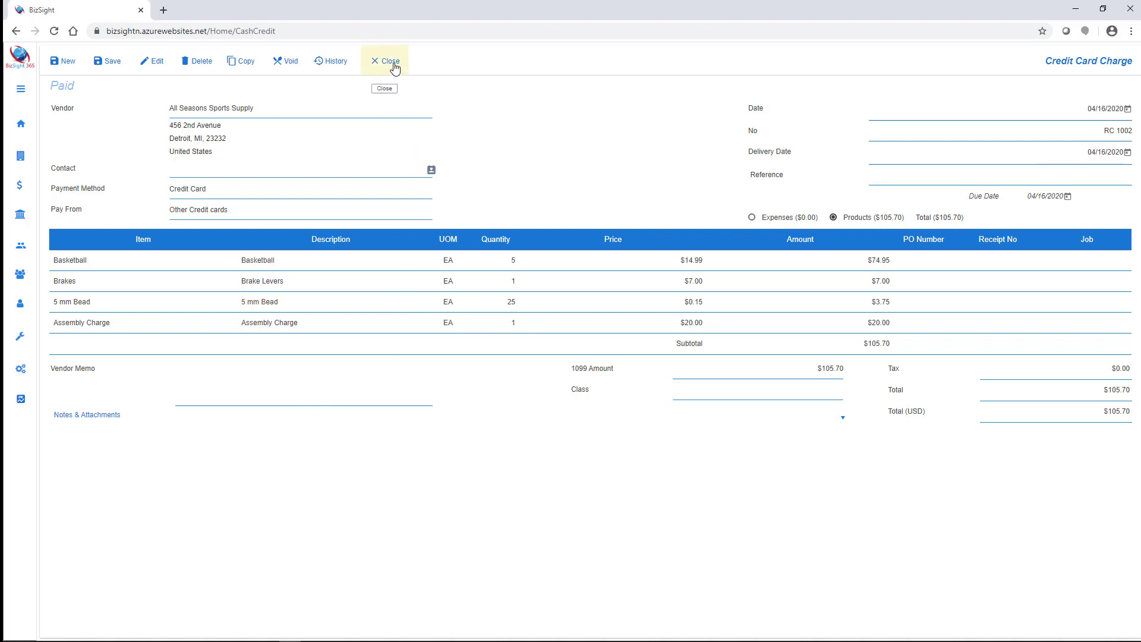
pyautogui.click(395, 67)
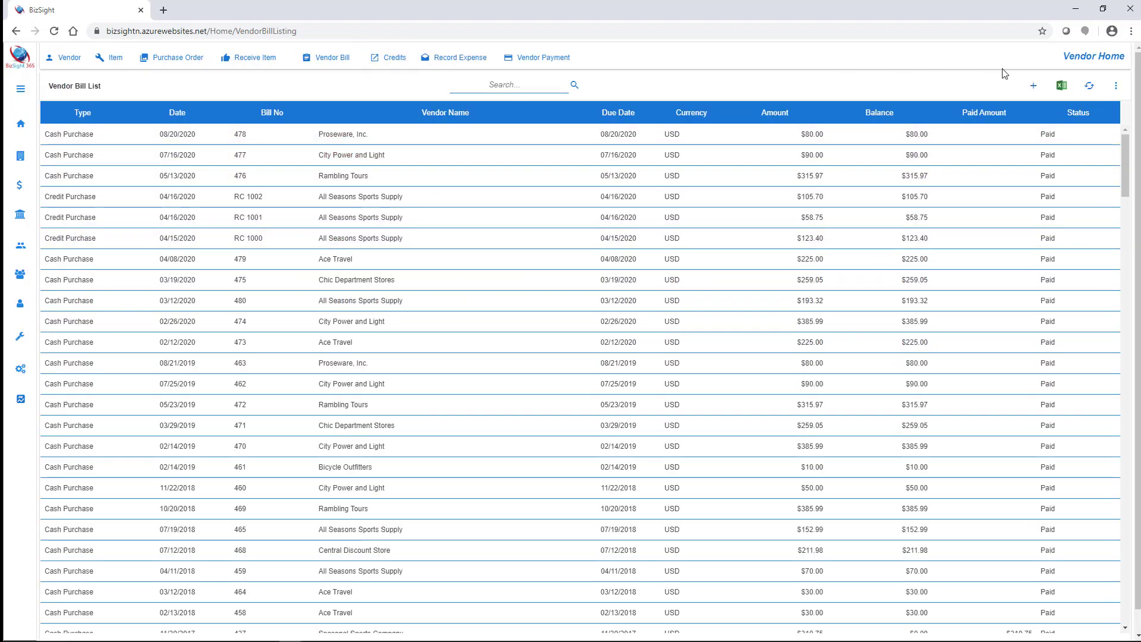
# - Start a vendor bill for All Seasons Sports Supply with a Purchases account line
pyautogui.click(1034, 86)
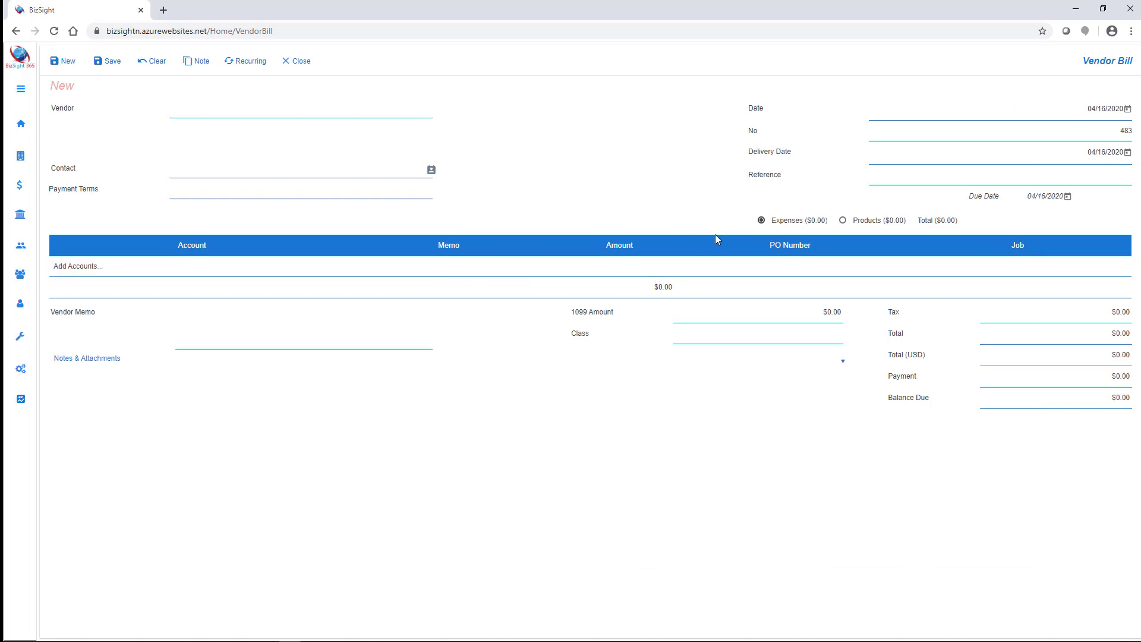
pyautogui.click(206, 115)
pyautogui.click(208, 155)
pyautogui.click(100, 278)
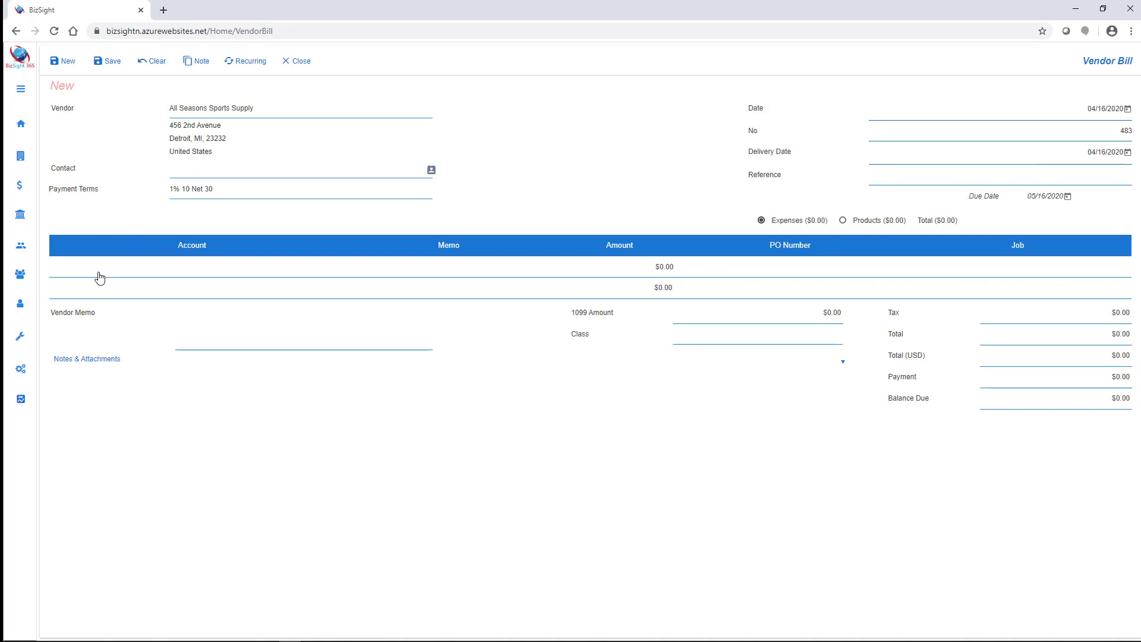
pyautogui.click(98, 276)
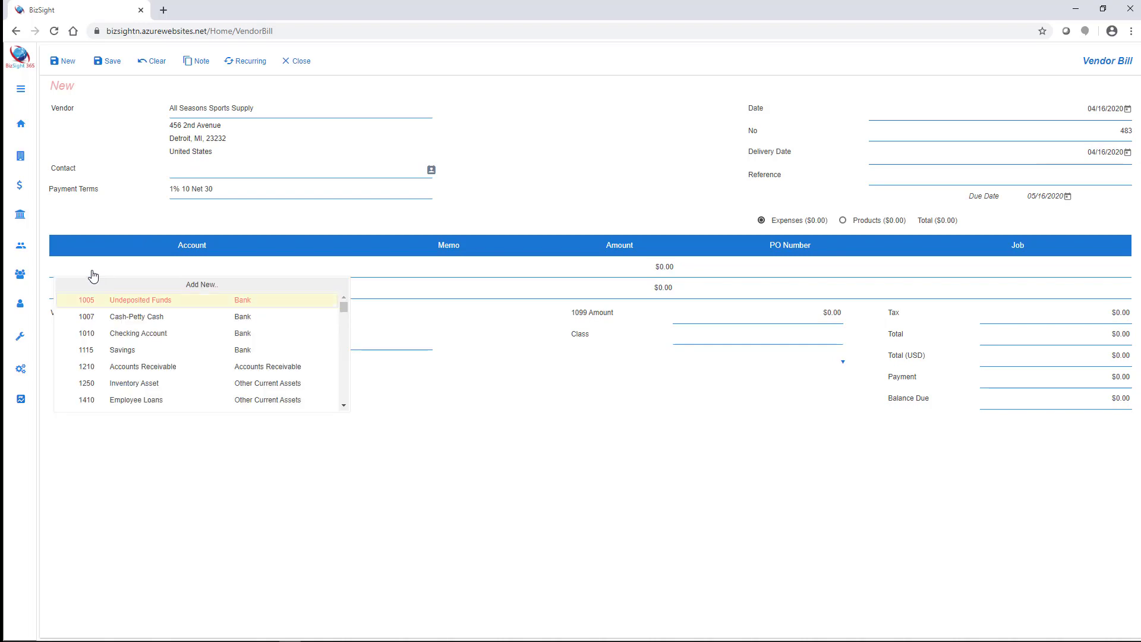
pyautogui.write('pur')
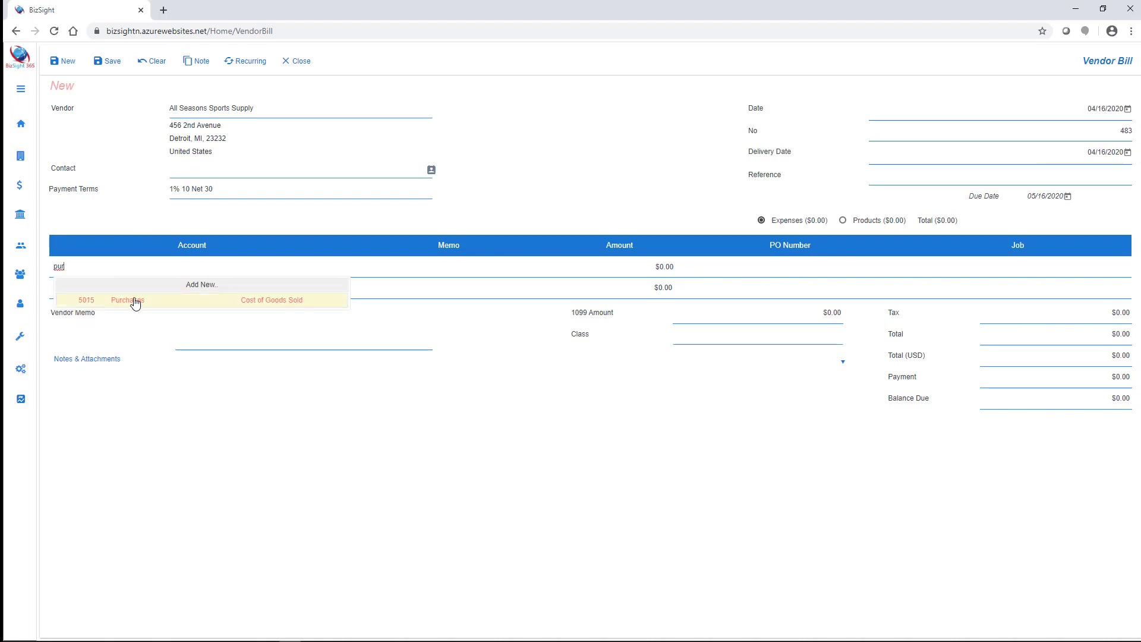
pyautogui.click(129, 300)
# - Give the Purchases line memo Office Supplies and amount $59.65
pyautogui.click(457, 272)
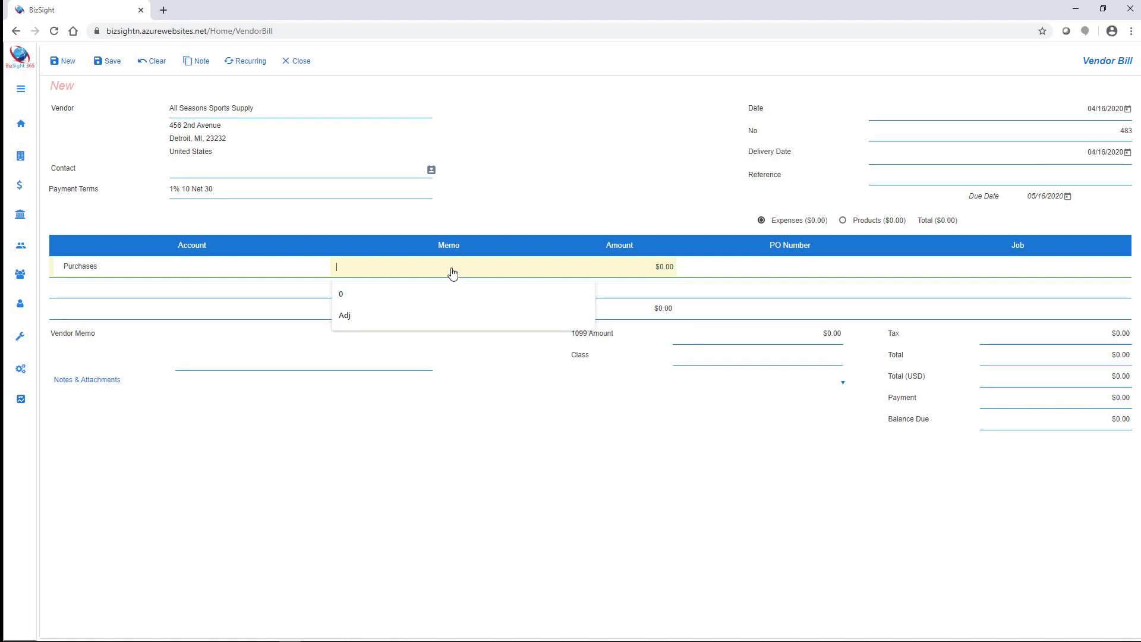
pyautogui.write('Office Su')
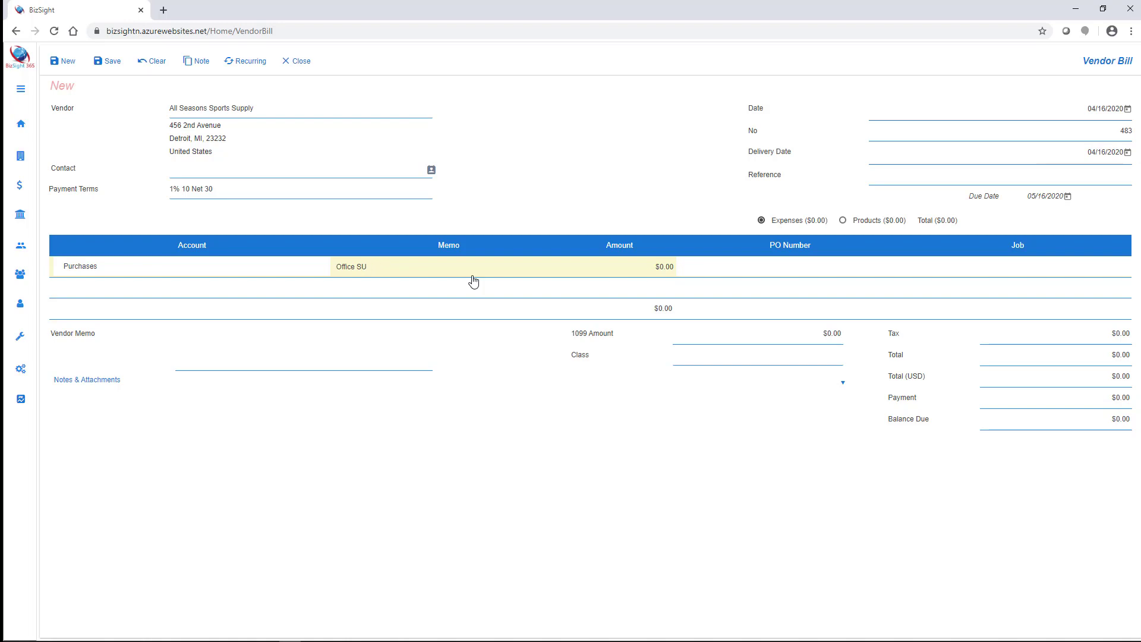
pyautogui.write('pplies')
pyautogui.press('Tab')
pyautogui.write('59.6')
pyautogui.write('5')
pyautogui.press('Tab')
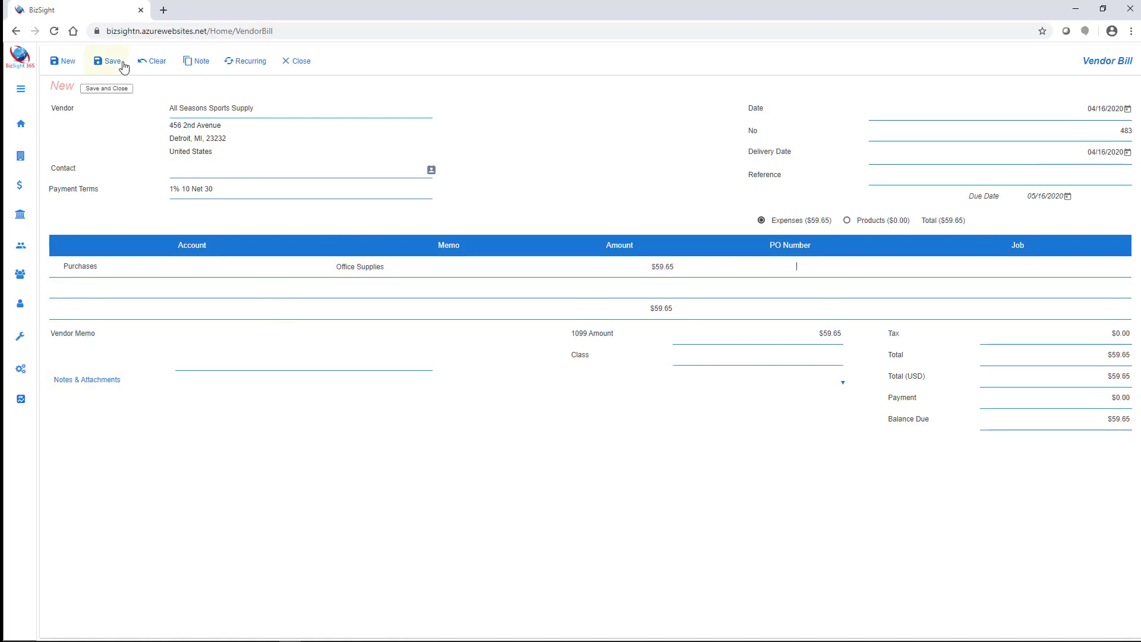
# - Save bill 483 and display the Purchases By Vendor Detail report from Vendor Home
pyautogui.moveTo(108, 61)
pyautogui.click(123, 66)
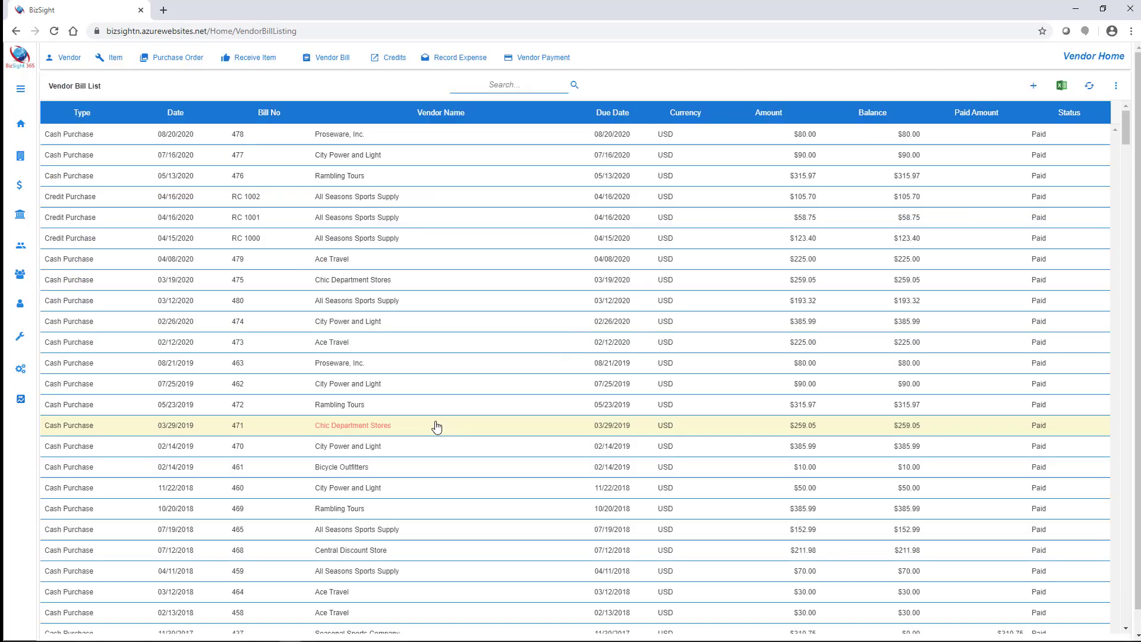
pyautogui.click(23, 339)
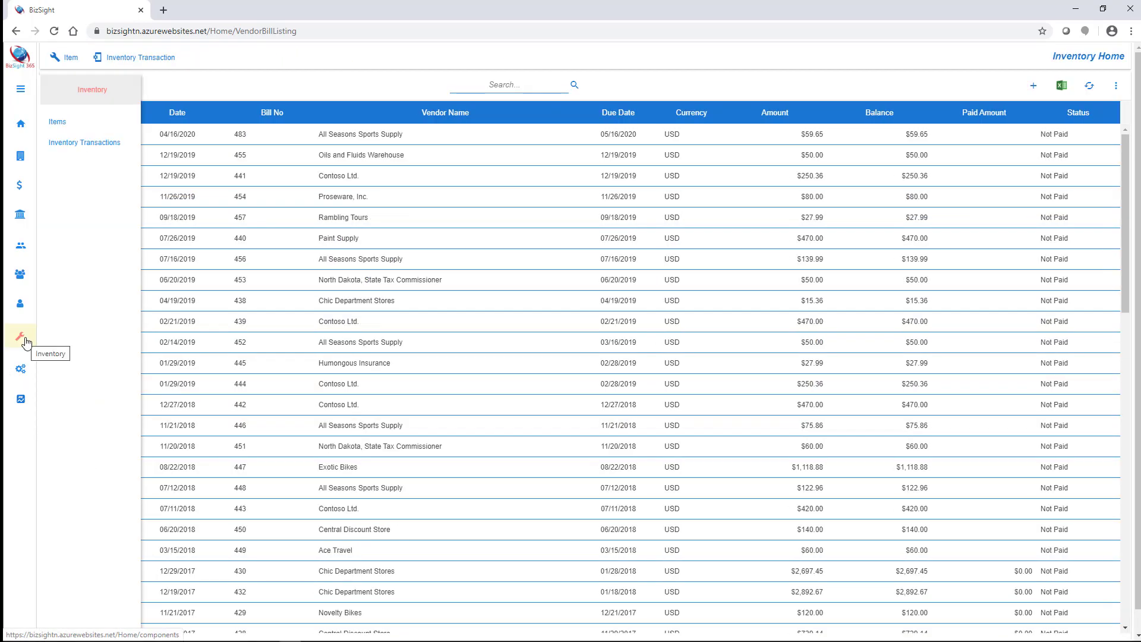
pyautogui.click(20, 303)
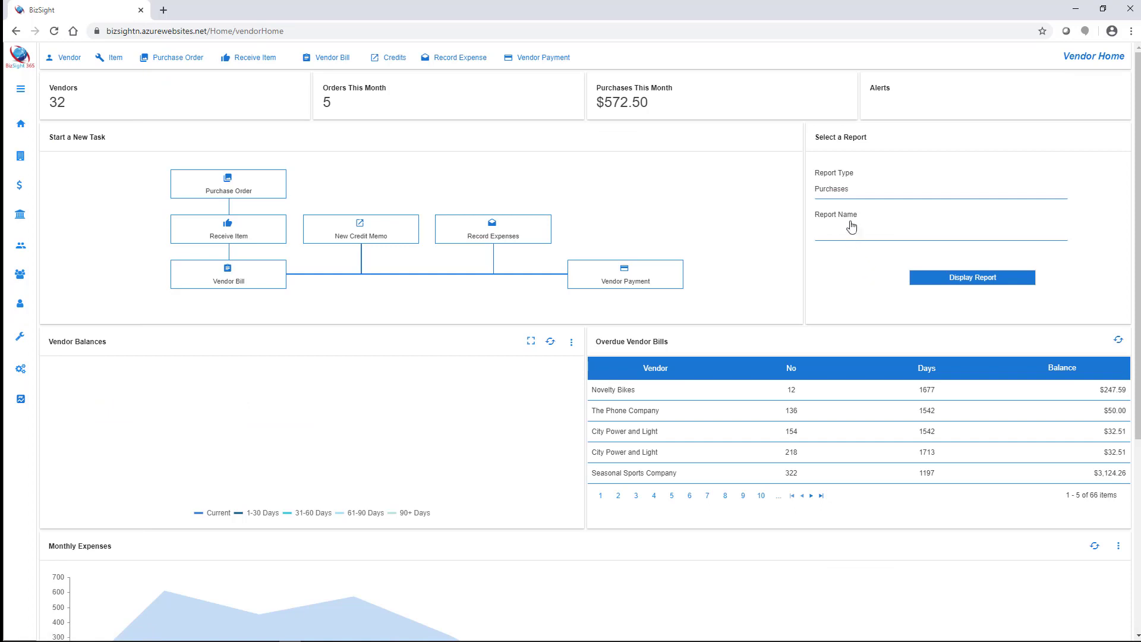
pyautogui.click(854, 238)
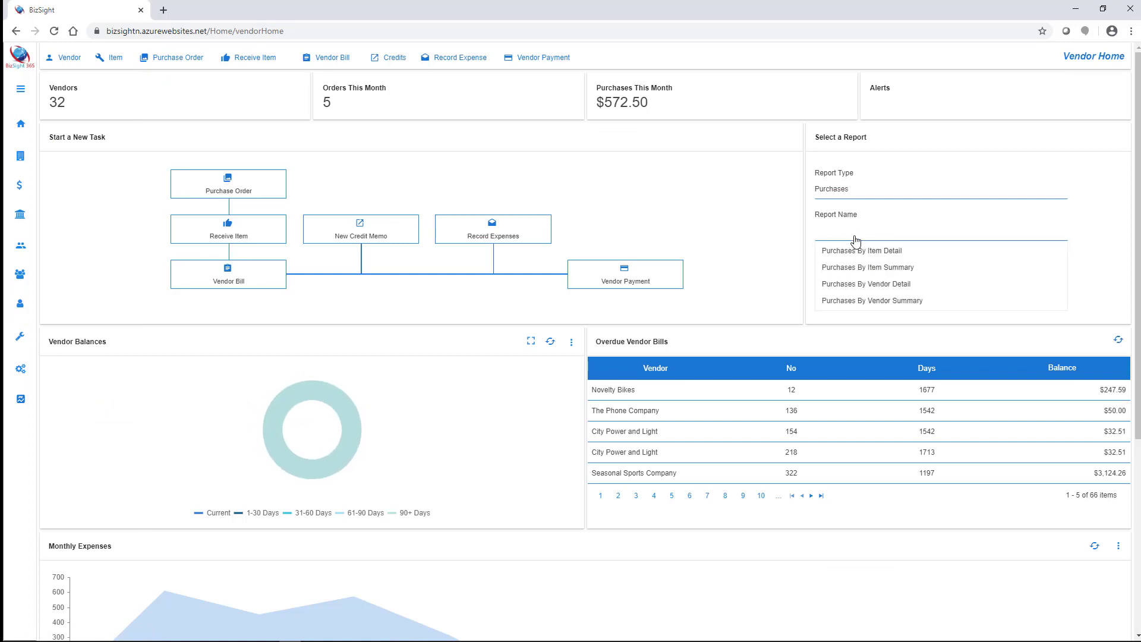
pyautogui.click(875, 284)
pyautogui.click(958, 277)
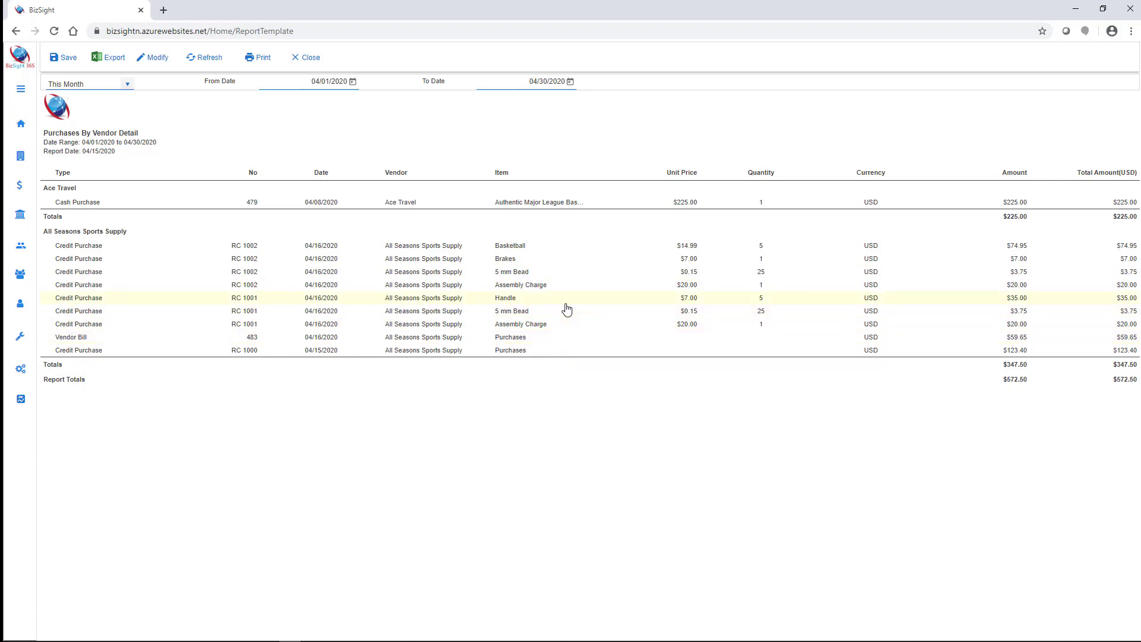
# - Close the Purchases By Vendor Detail report and return to Vendor Home
pyautogui.click(310, 67)
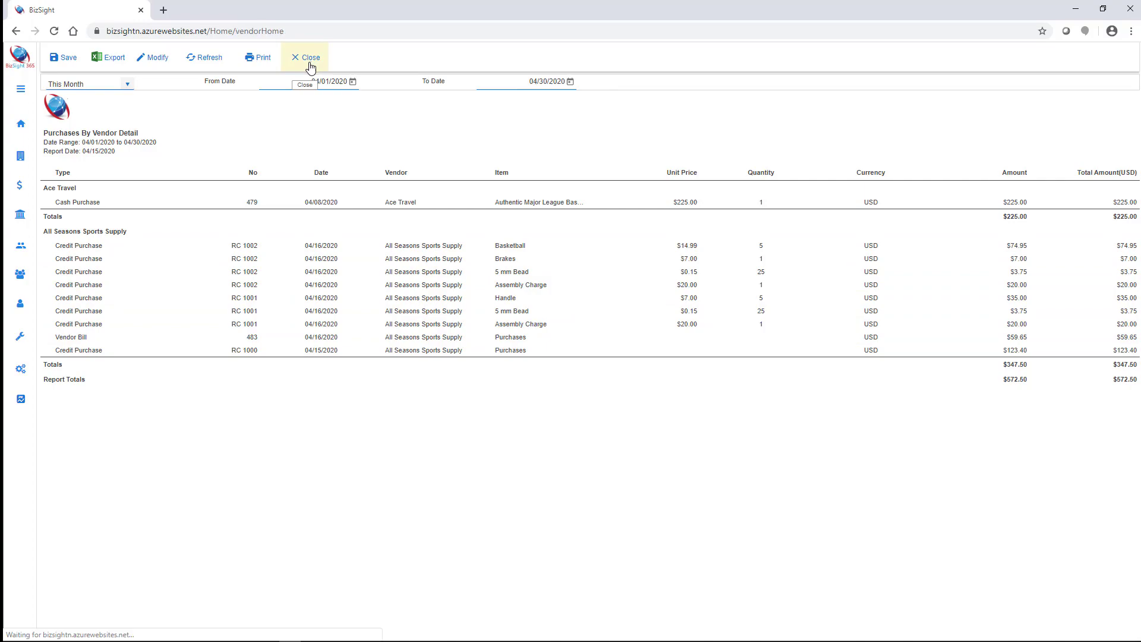